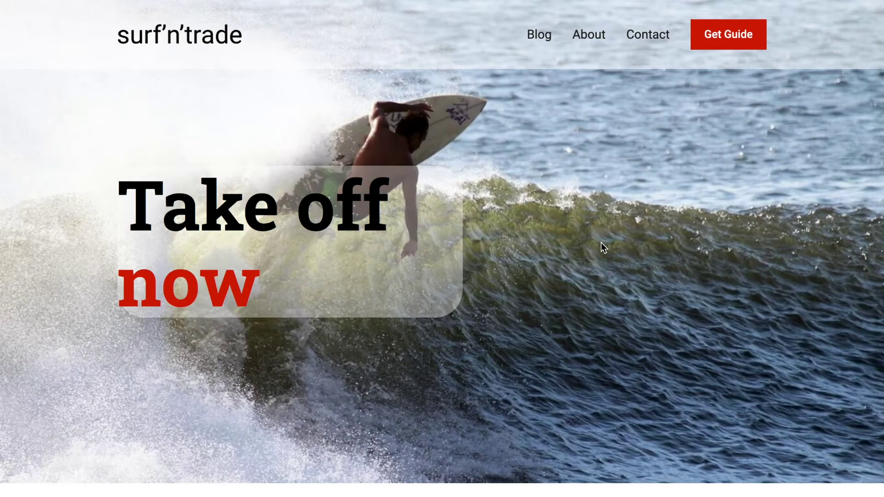
Step: Scroll the surf'n'trade home page down to the 'Get your free guide now' sign-up form
scroll(601, 244, down, 6)
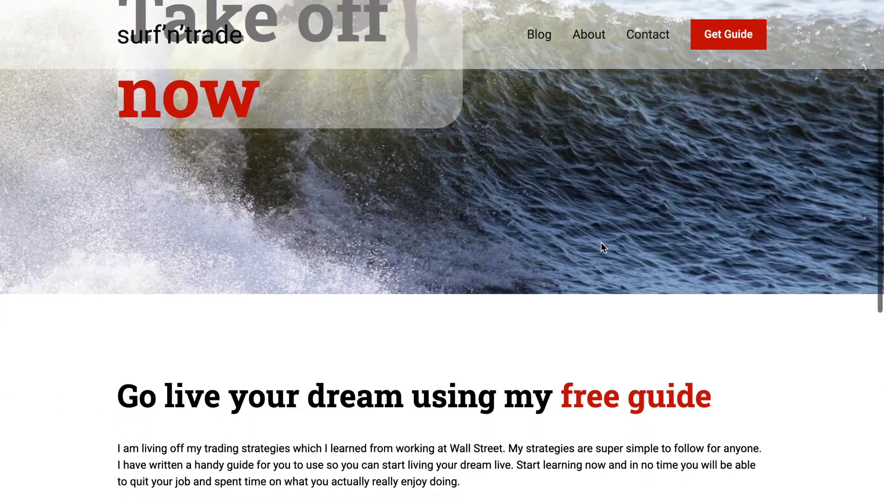
scroll(601, 242, down, 5)
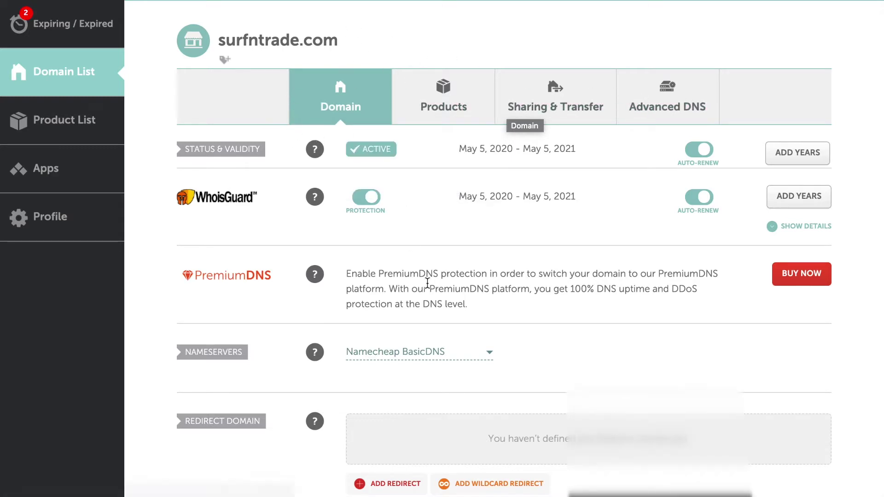
Step: Scroll the surfntrade.com Domain tab down to the Redirect Email forwarders list
scroll(427, 283, down, 3)
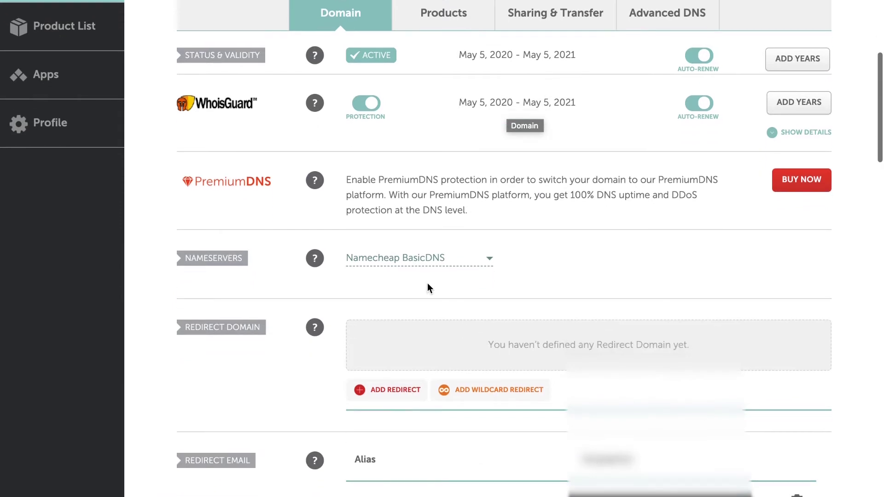
scroll(427, 289, down, 1)
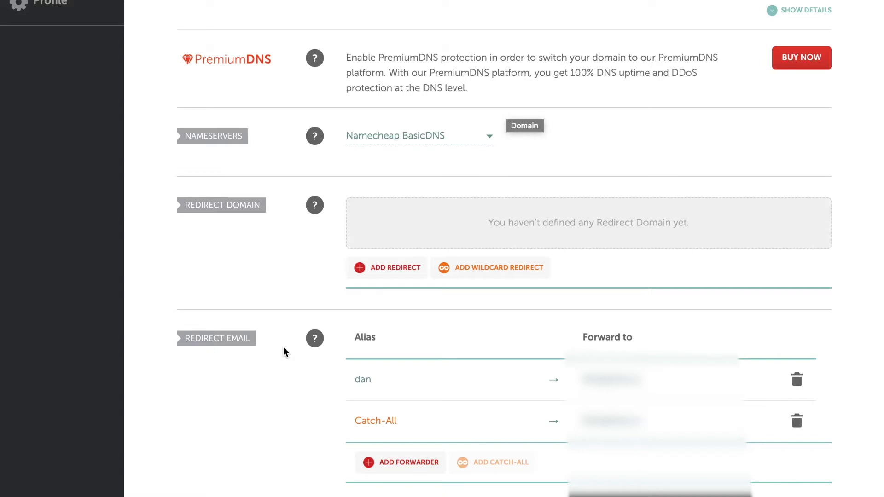
scroll(283, 346, down, 1)
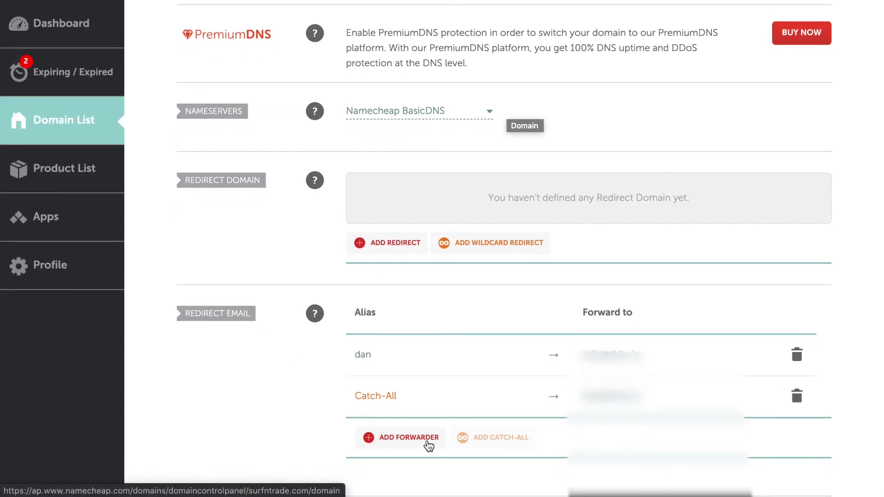
Step: Add a new email forwarder with the alias 'info', then move to its Forward to field
click(429, 446)
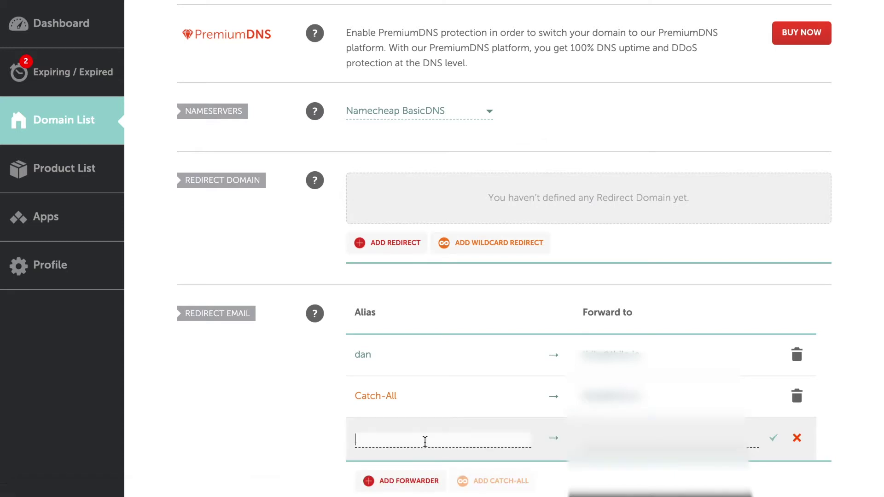
click(663, 439)
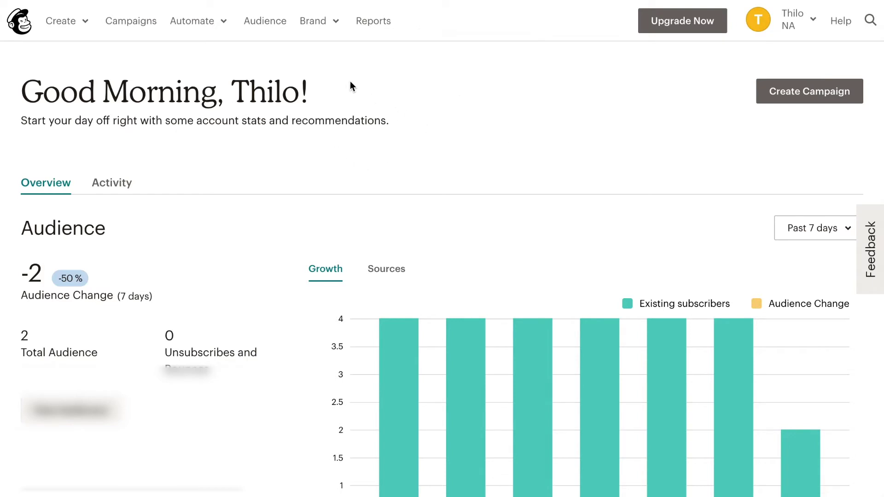
Step: Go to Brand > Manage Domains and start verifying a new sending domain
click(334, 22)
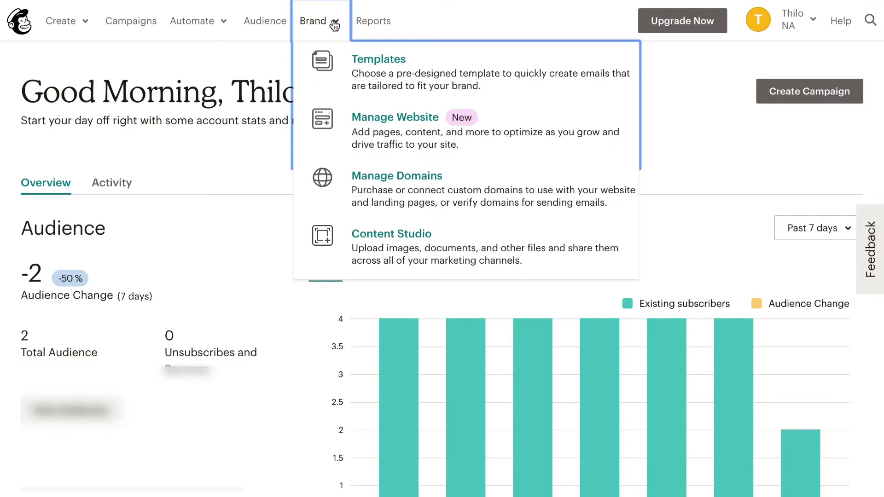
click(391, 189)
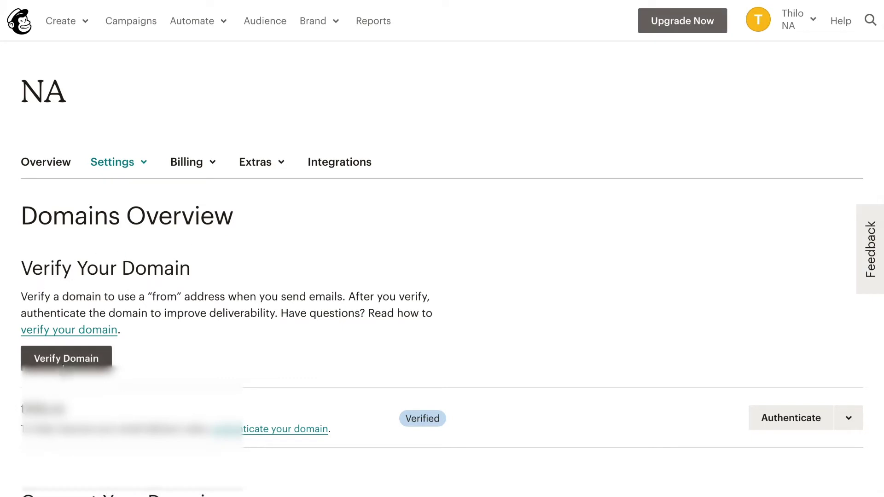
click(63, 364)
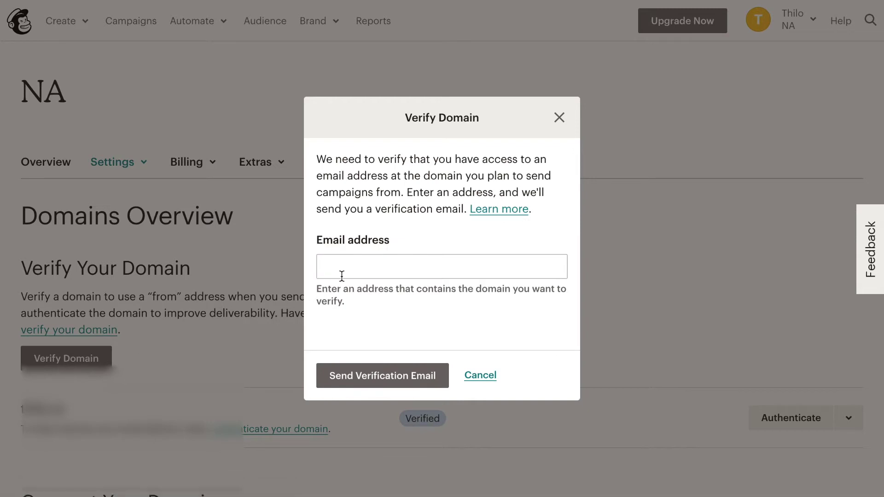
click(350, 273)
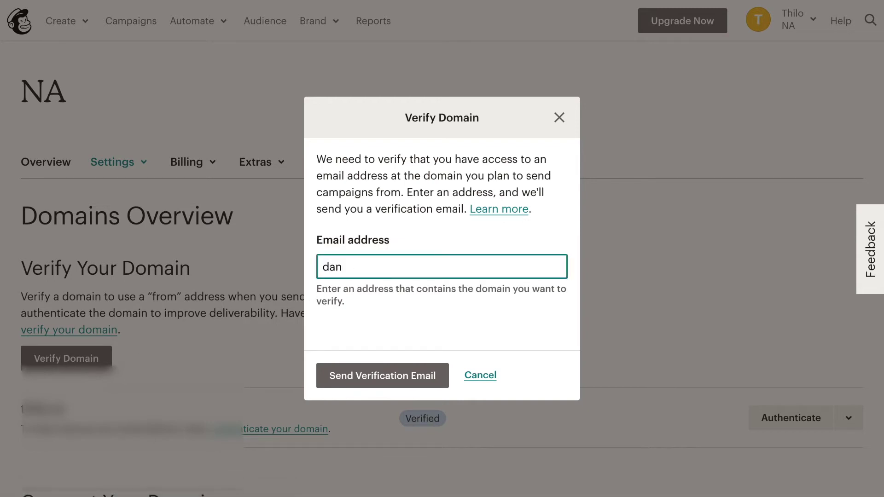
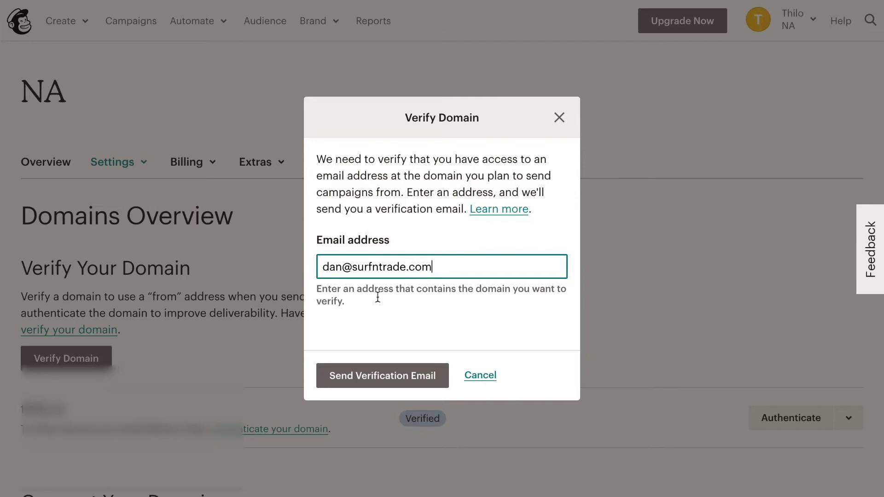
click(405, 386)
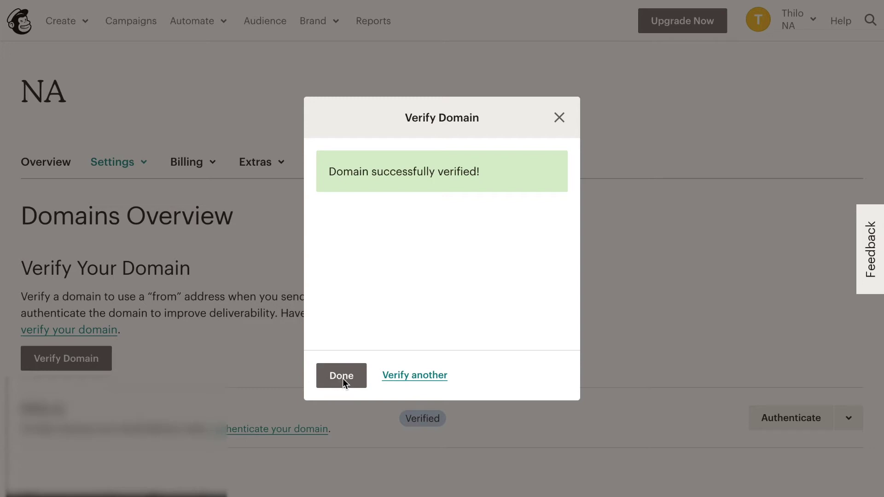
click(341, 381)
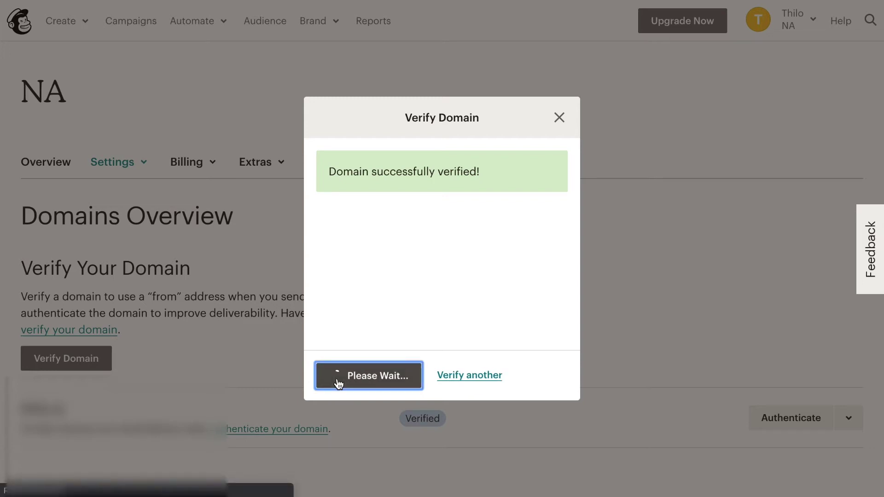
Step: Close the Verify Domain modal and open the Surf'n'Trade audience name and campaign defaults settings
click(562, 118)
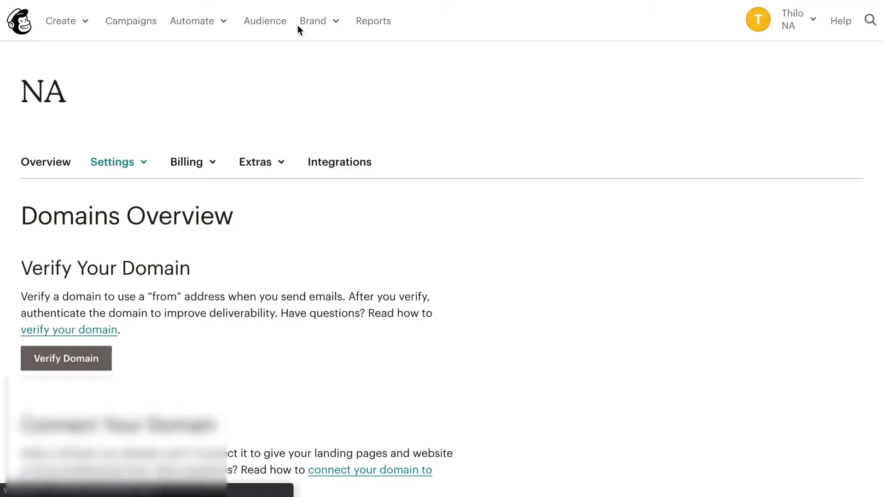
click(265, 23)
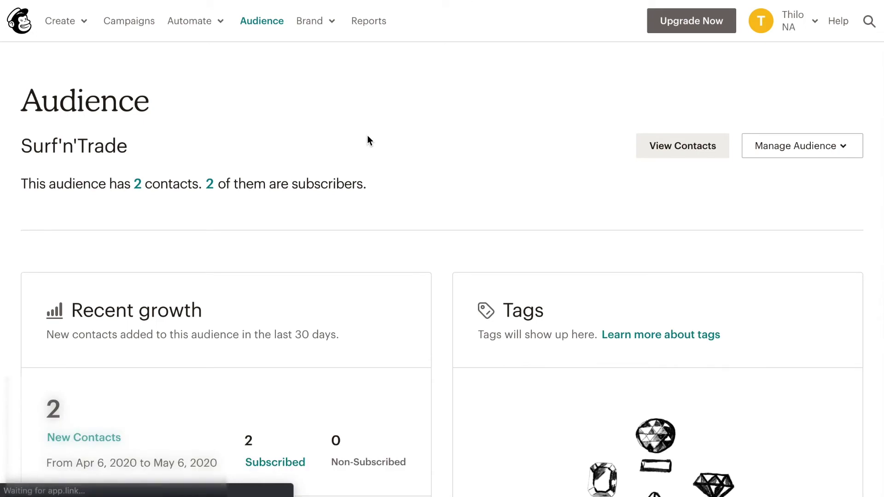
click(807, 152)
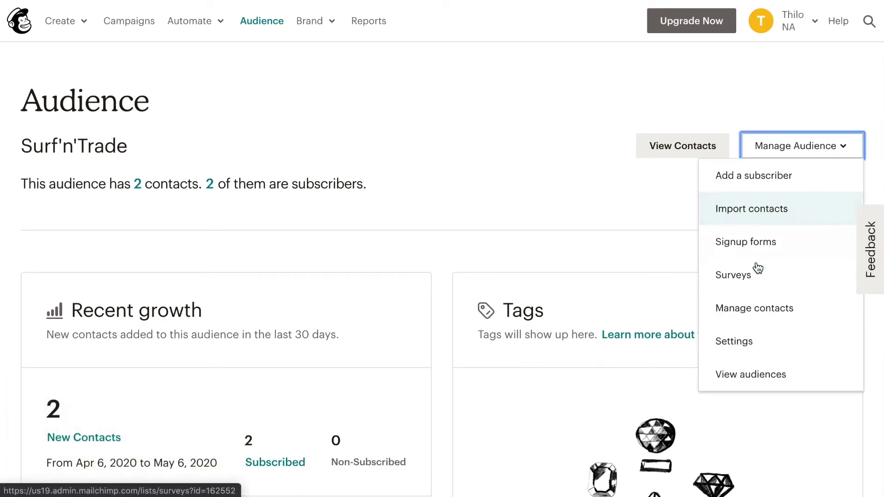
click(746, 345)
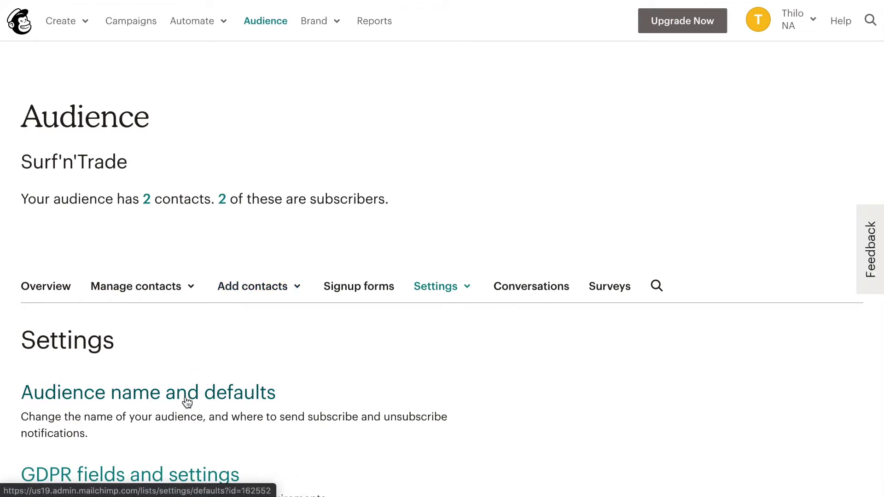
click(186, 402)
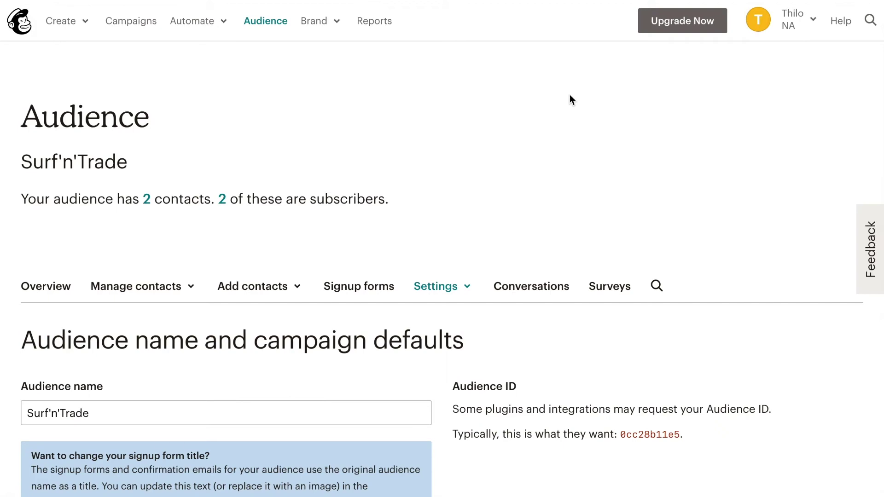
Step: Scroll to Campaign defaults to set the default From name and surfntrade.com From email
scroll(540, 130, down, 5)
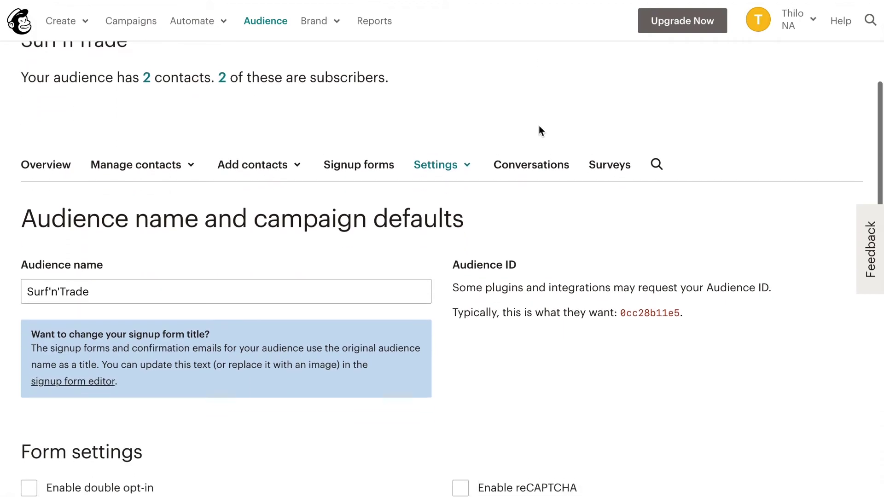
scroll(539, 131, down, 5)
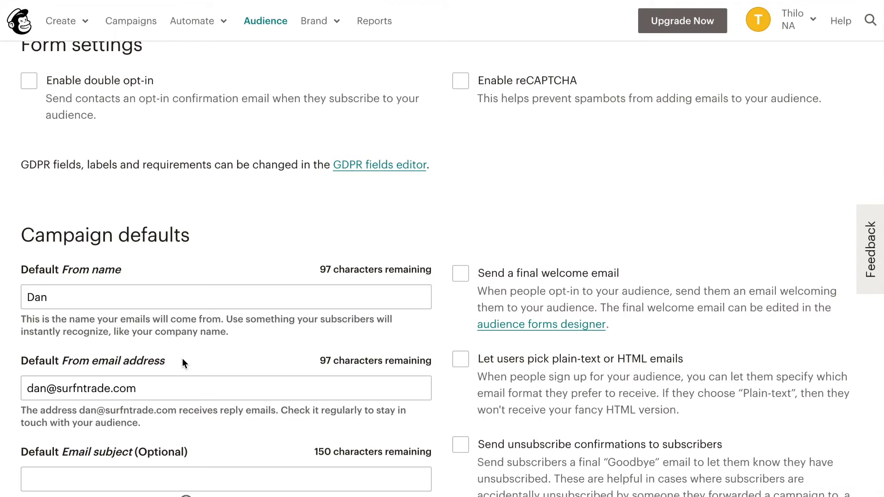
scroll(470, 124, up, 2)
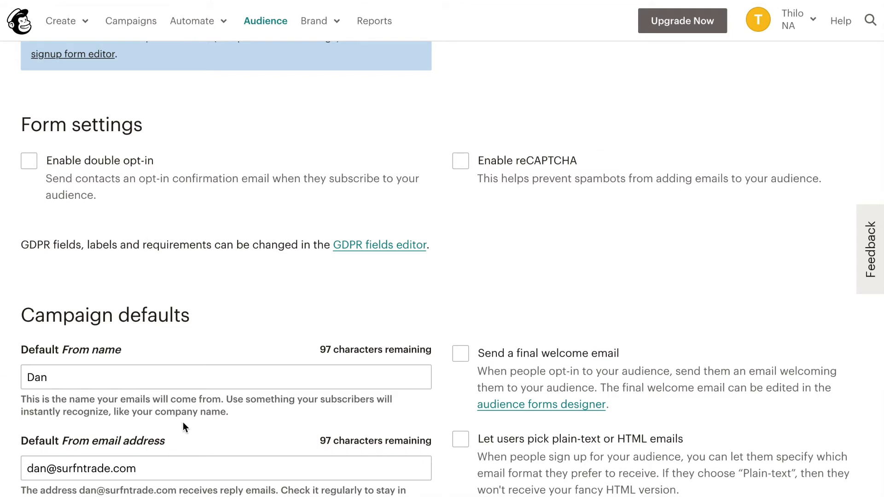
scroll(183, 422, up, 1)
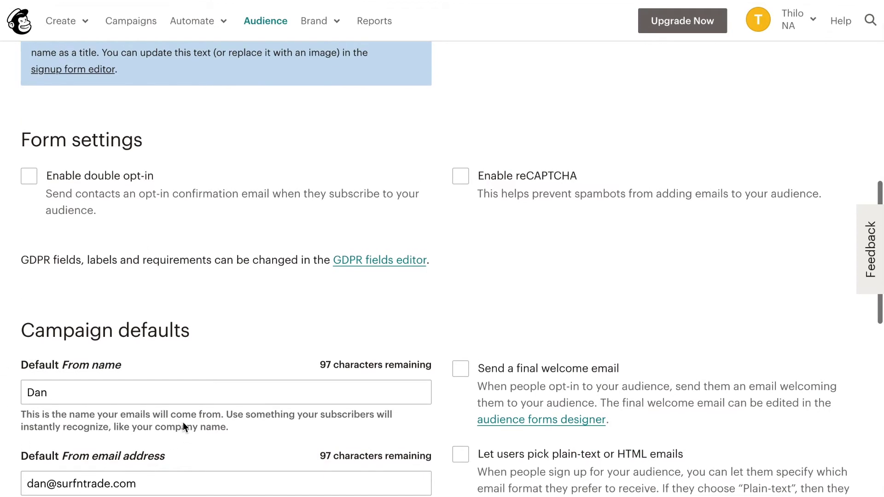
Step: Return to Brand > Manage Domains and bring up surfntrade.com's Domain Authentication instructions
click(327, 19)
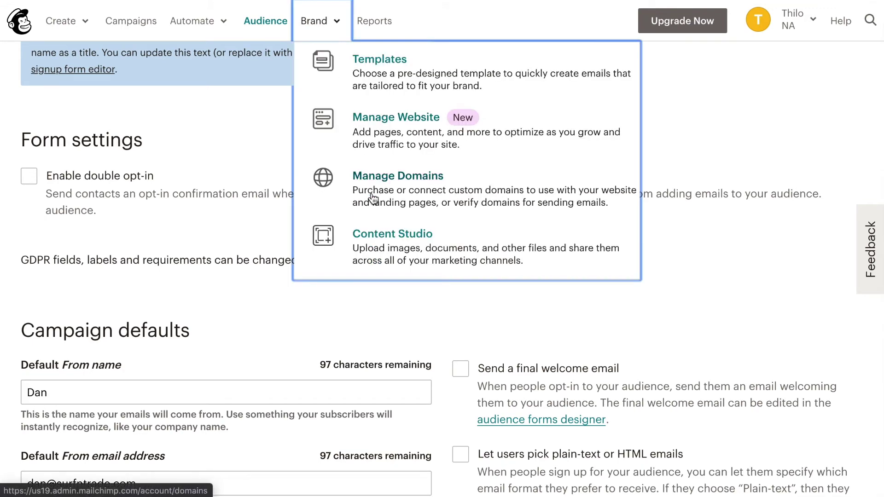
click(372, 198)
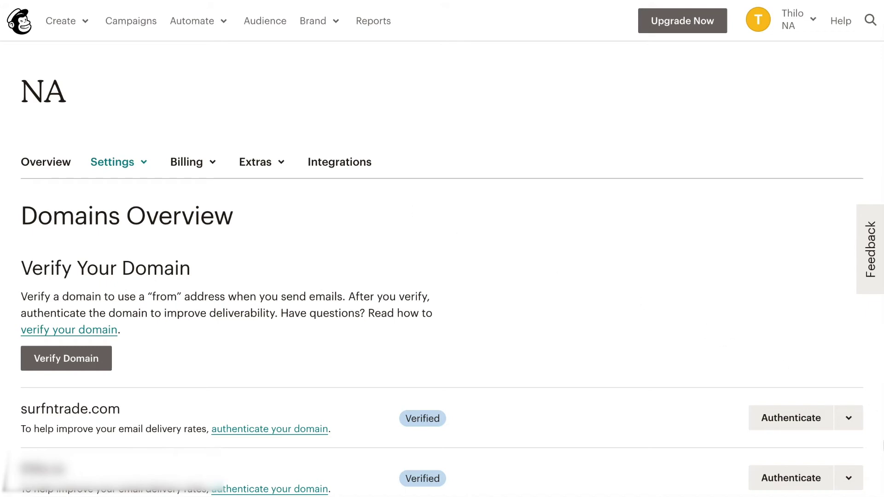
click(797, 427)
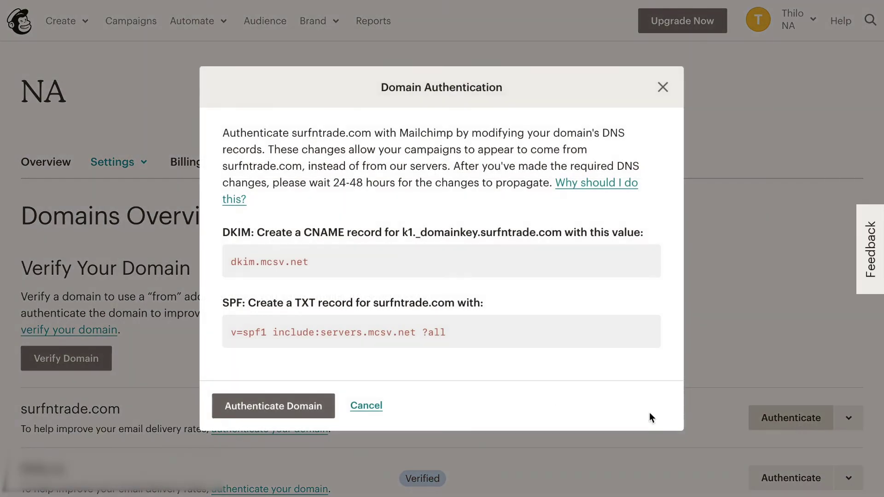
click(663, 87)
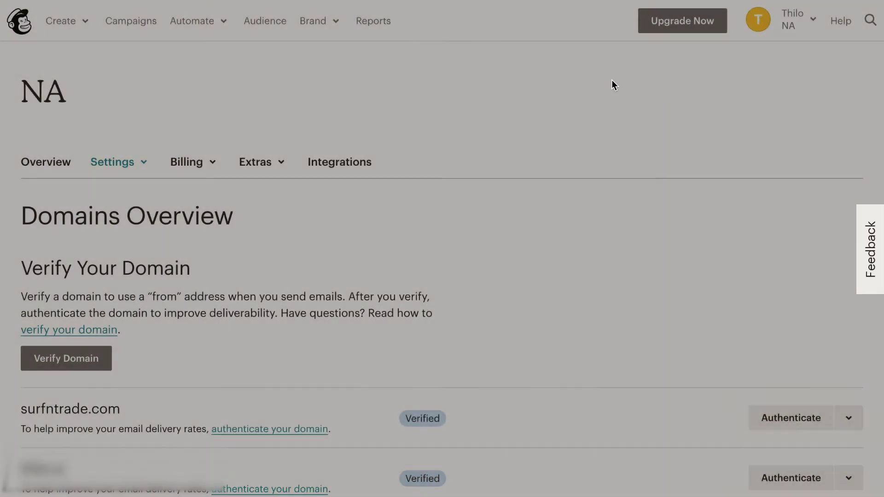
click(313, 23)
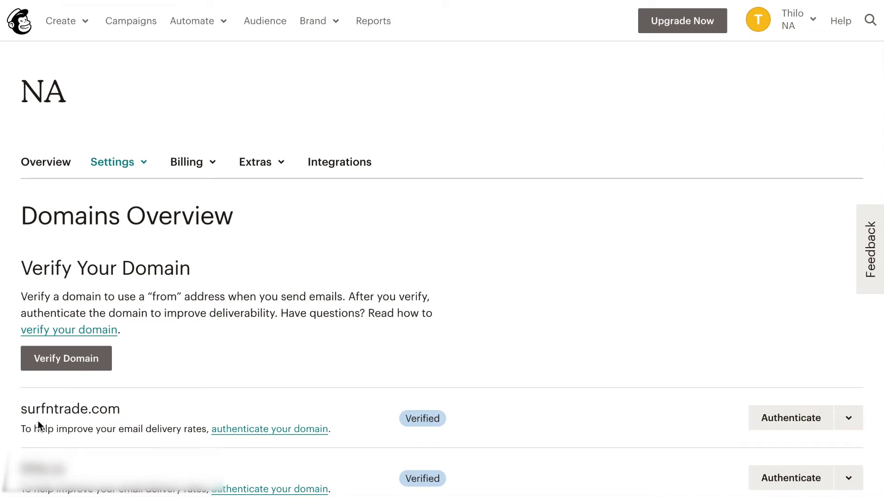
click(785, 417)
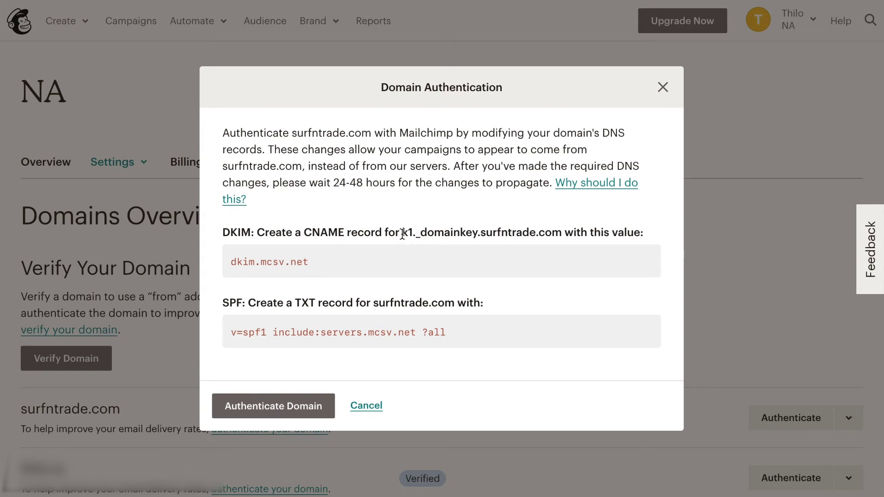
Step: Select the DKIM host name k1._domainkey in the authentication instructions
drag(402, 234, 478, 234)
key(ctrl+c)
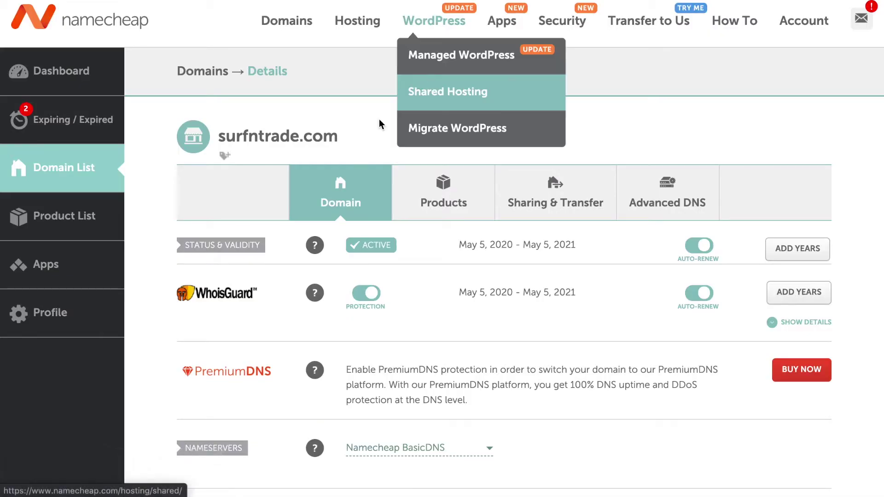
mouse_move(302, 238)
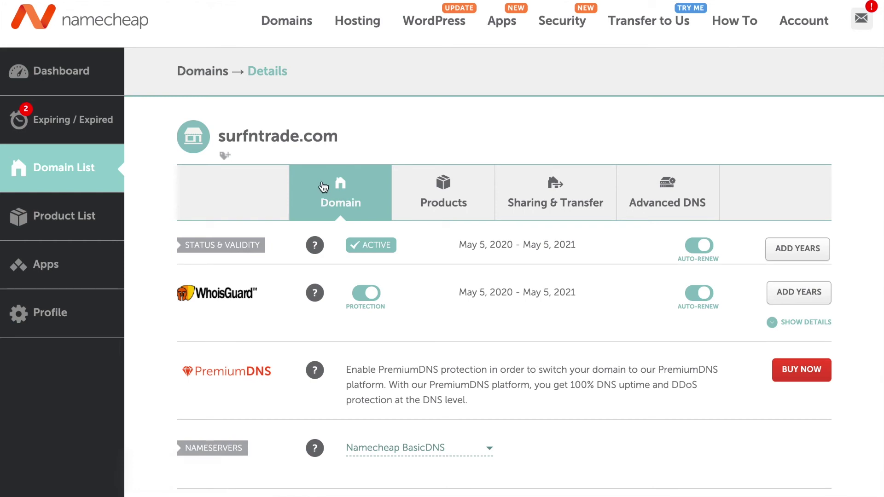
Step: Add a new blank host record row in surfntrade.com's Advanced DNS settings
click(661, 197)
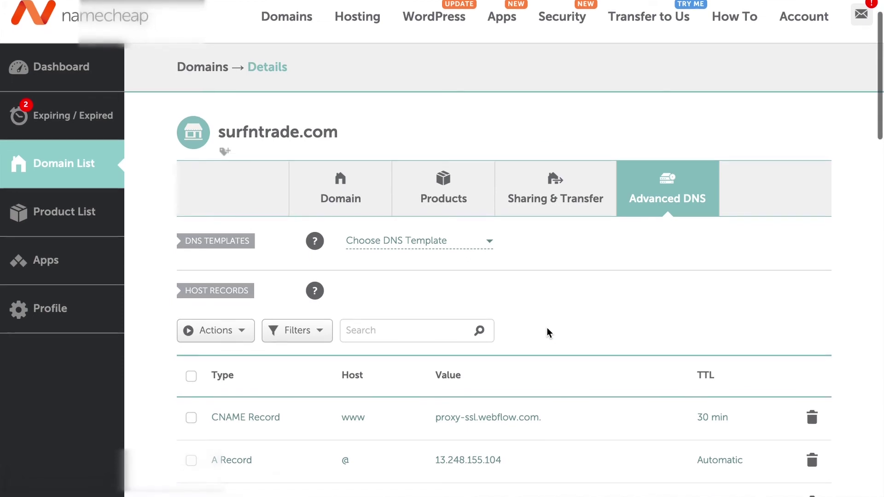
scroll(546, 327, down, 3)
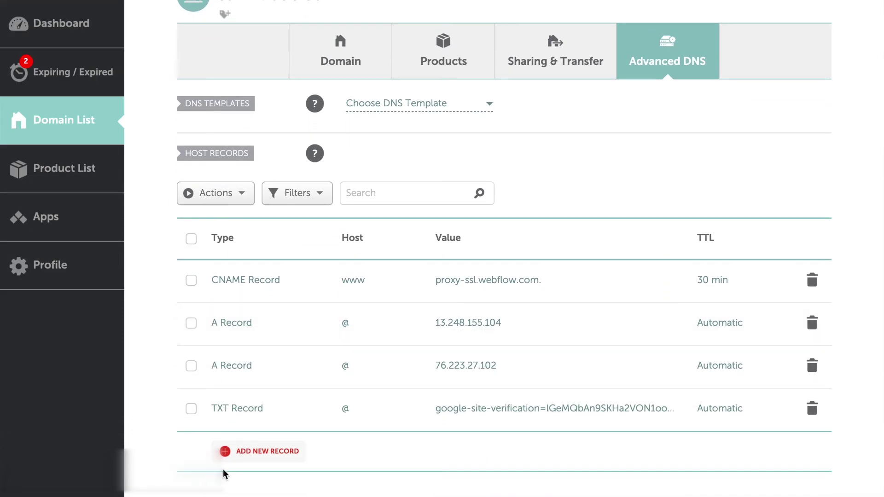
click(245, 453)
Step: Start a new CNAME record in Namecheap with host k1._domainkey
scroll(276, 279, down, 3)
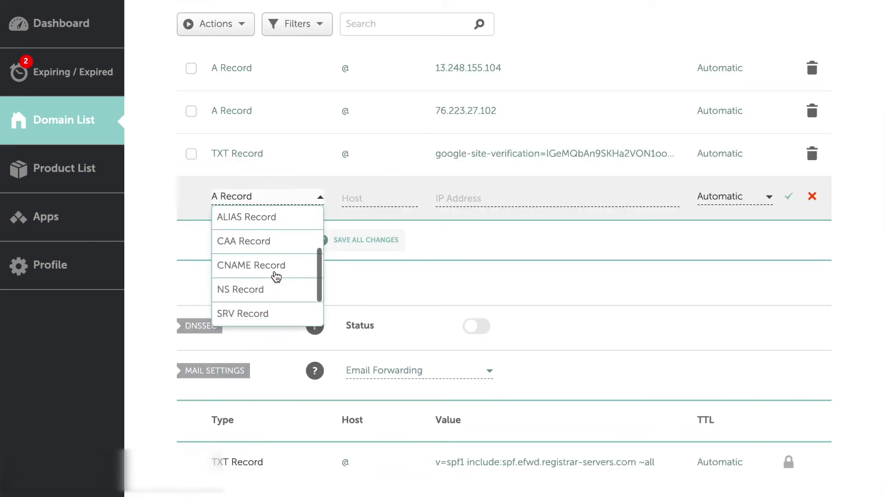
click(277, 255)
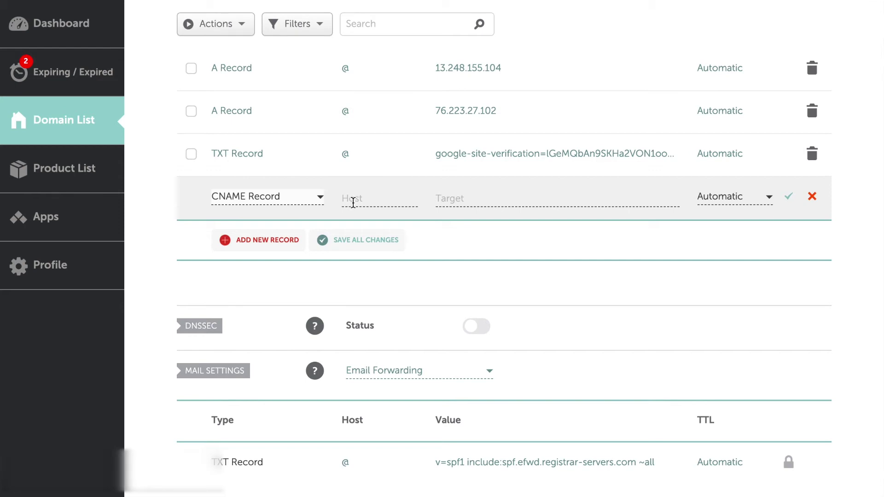
click(354, 203)
key(ctrl+v)
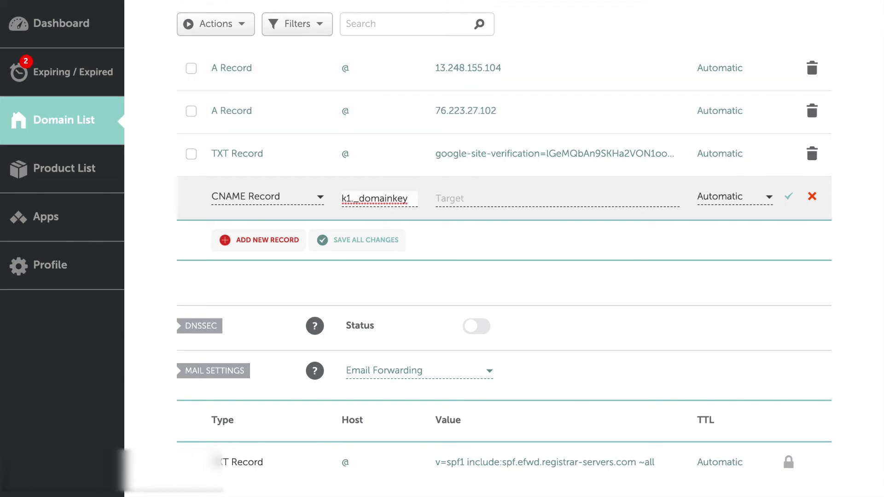
Step: Set the CNAME target to dkim.mcsv.net, save it, and copy the SPF value from Mailchimp
key(ctrl+Tab)
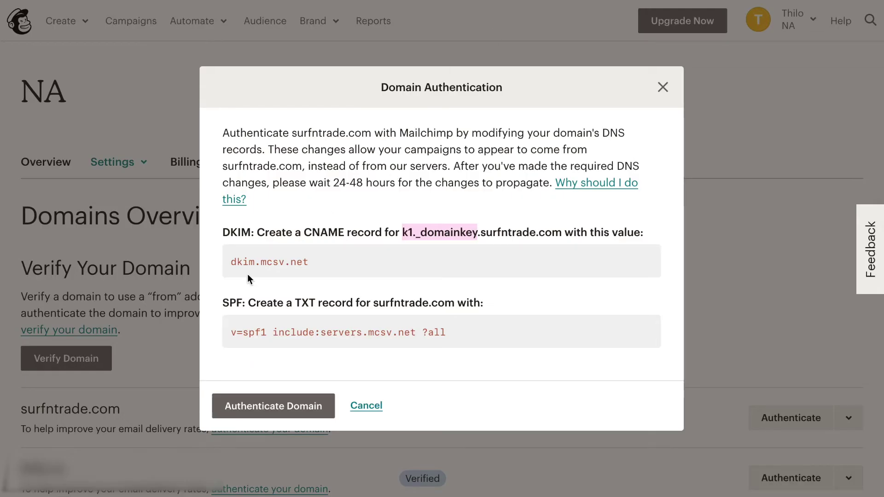
double_click(249, 267)
key(ctrl+c)
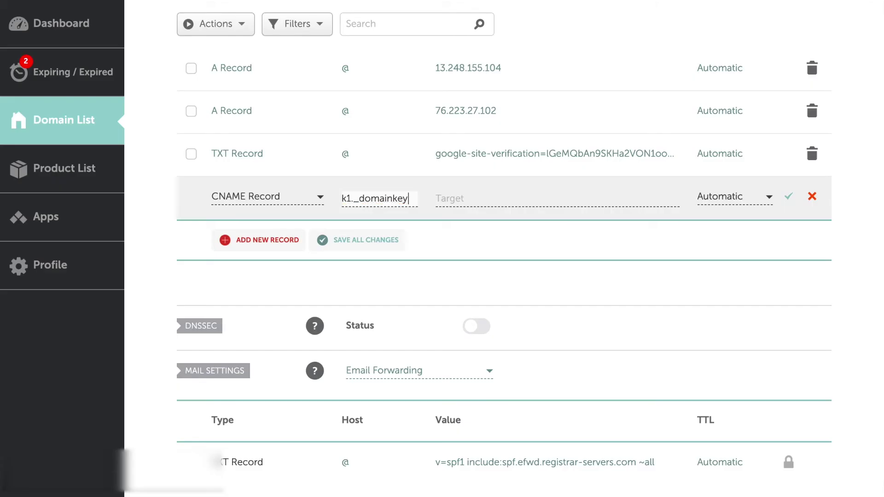
click(488, 201)
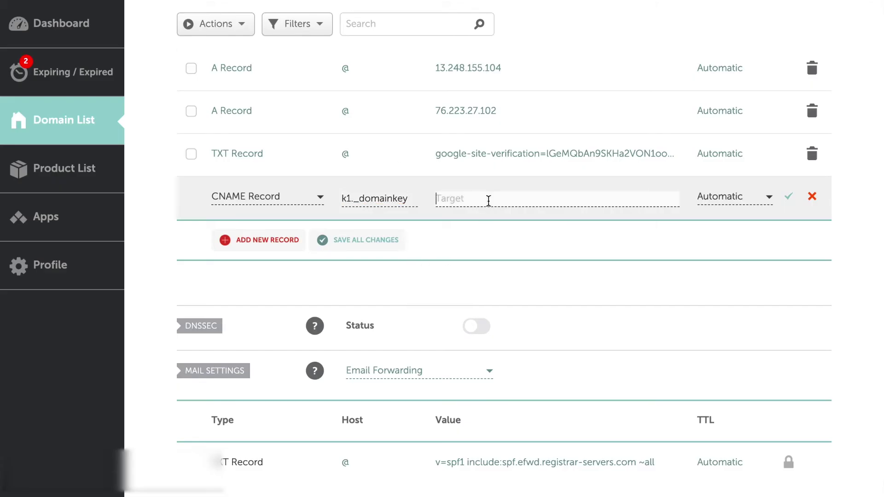
key(ctrl+v)
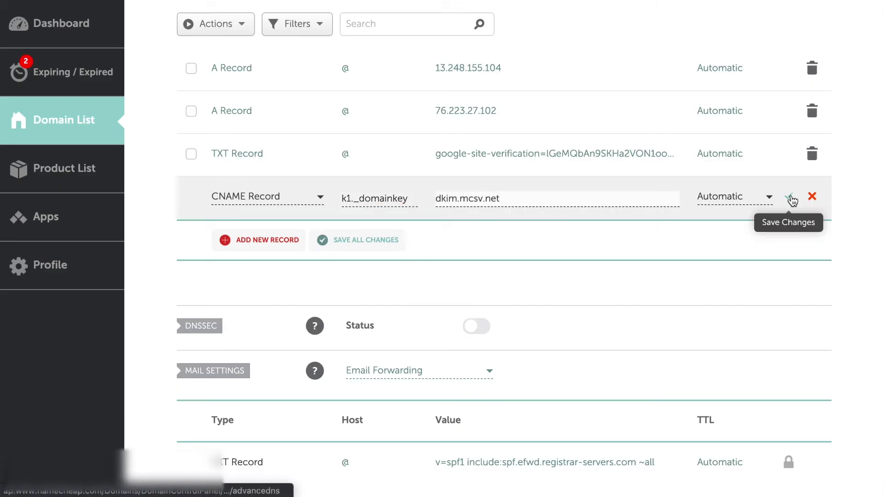
click(792, 200)
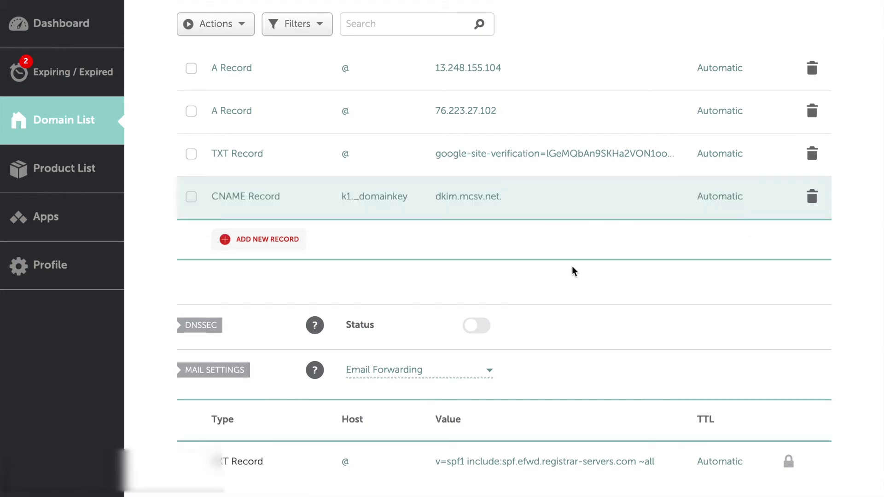
key(ctrl+Tab)
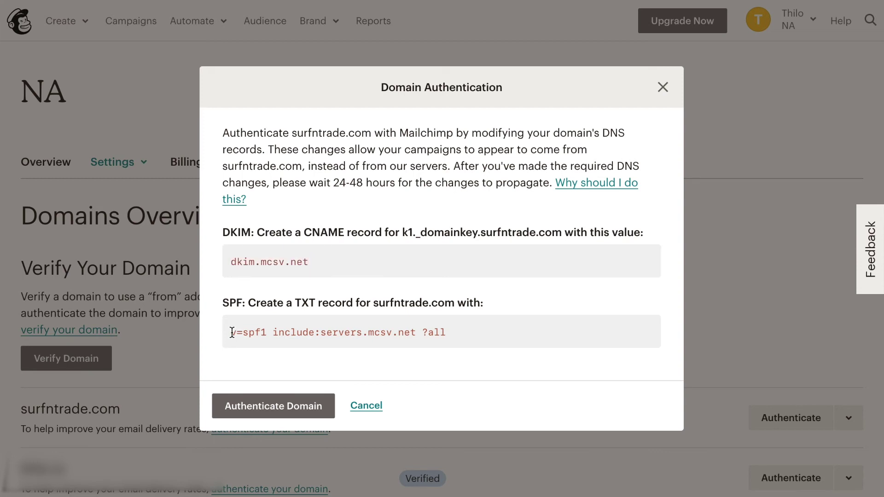
click(233, 332)
key(ctrl+c)
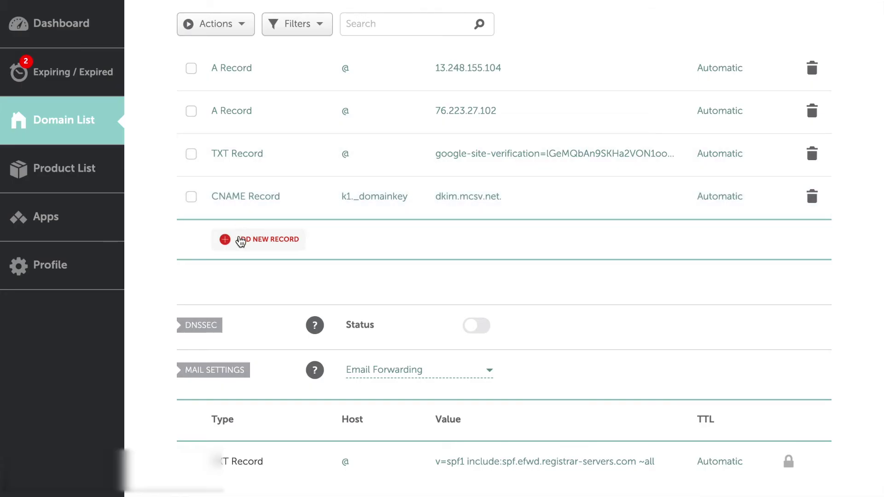
Step: Add and save a TXT record with host @ and value v=spf1 include:servers.mcsv.net ?all
click(240, 241)
scroll(295, 317, down, 4)
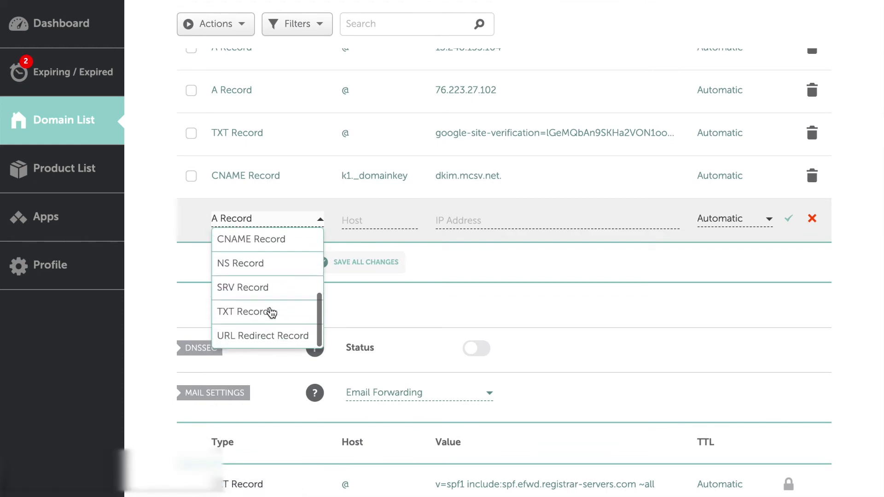
scroll(272, 313, down, 1)
click(269, 310)
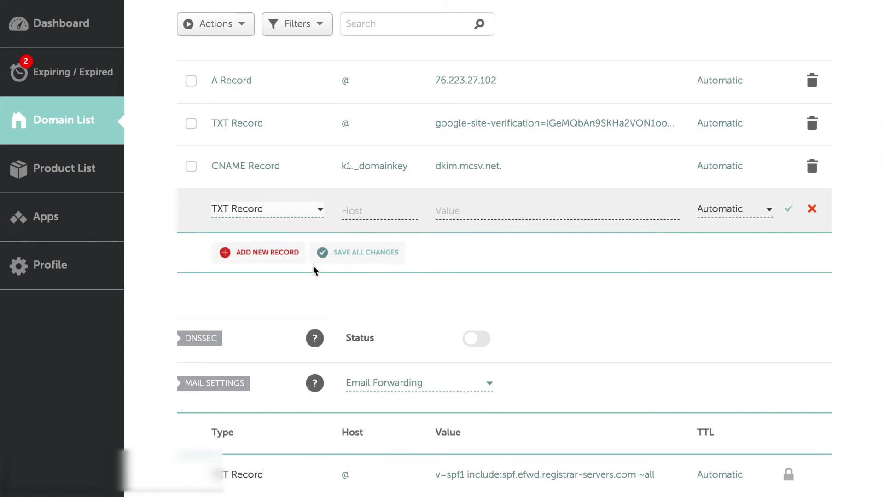
click(449, 211)
key(ctrl+v)
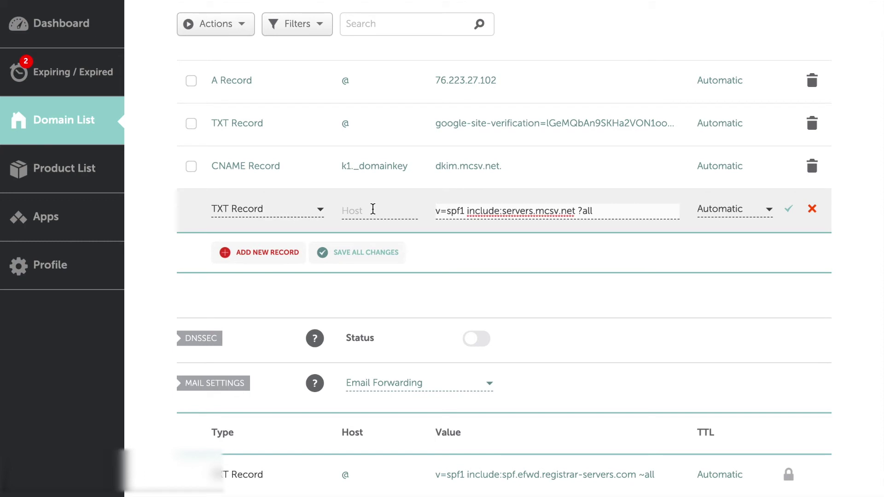
click(373, 210)
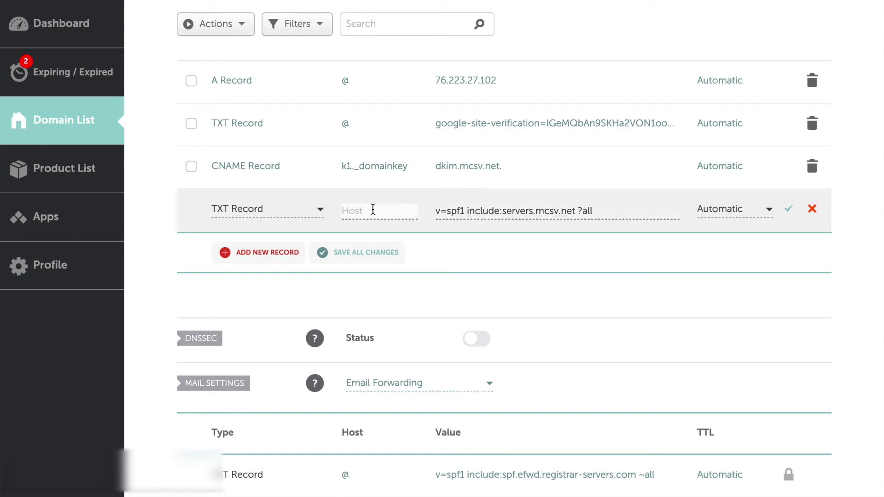
text(@)
click(789, 211)
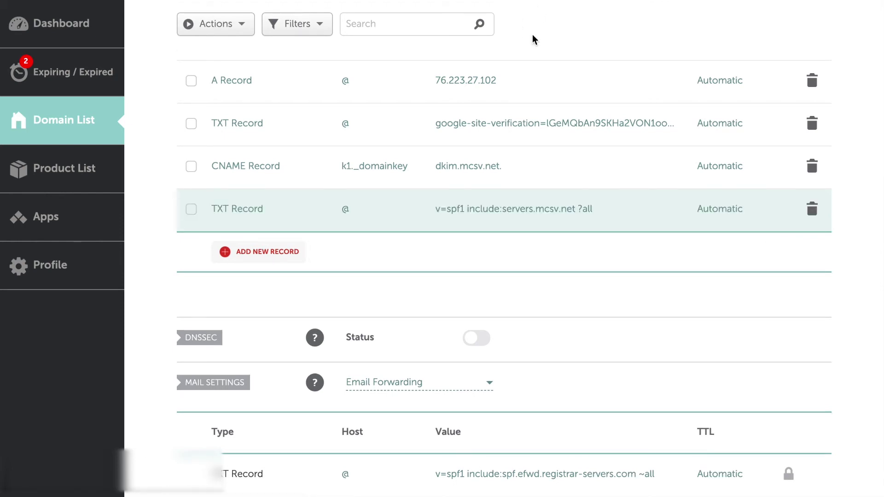
scroll(525, 75, up, 3)
scroll(524, 72, up, 2)
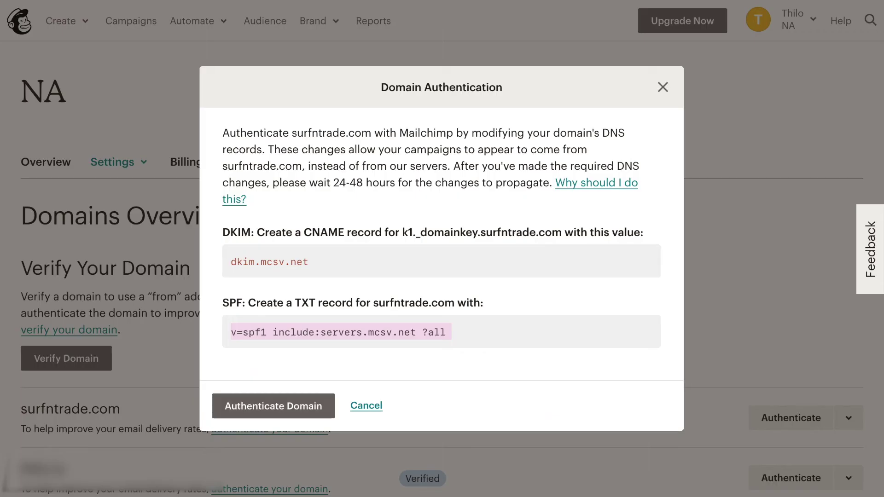
Step: Authenticate surfntrade.com in Mailchimp's Domain Authentication dialog
click(275, 414)
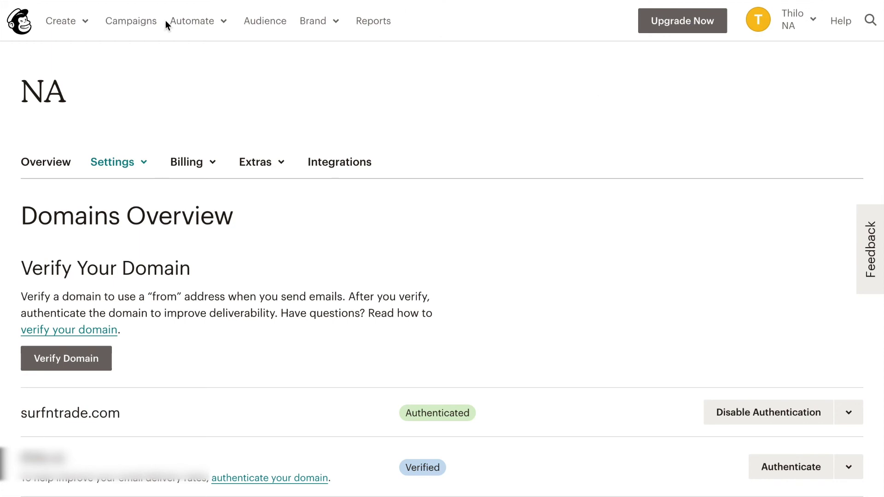
Step: From Campaigns, choose Edit on the Get Guide Sign Up automation and request to pause it
click(142, 27)
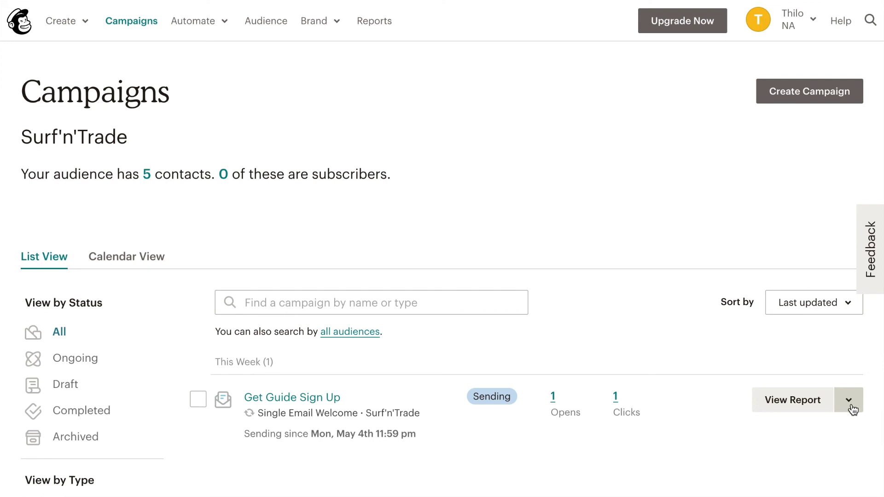
click(851, 406)
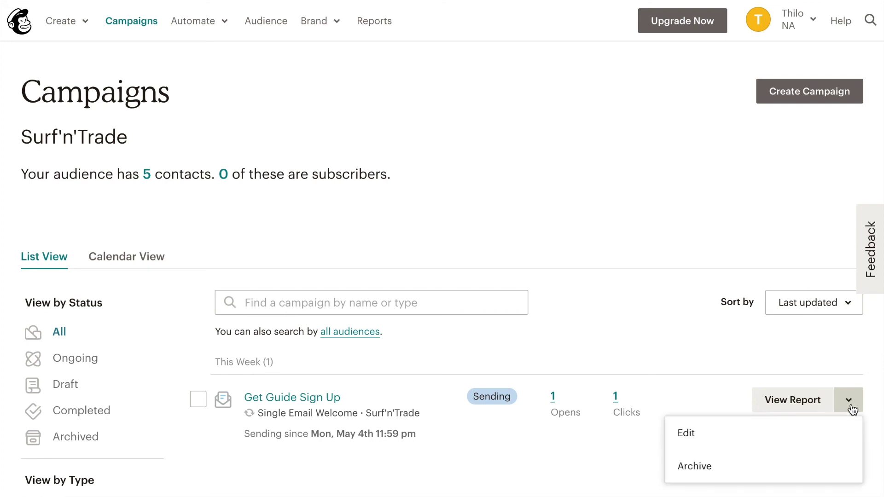
click(807, 446)
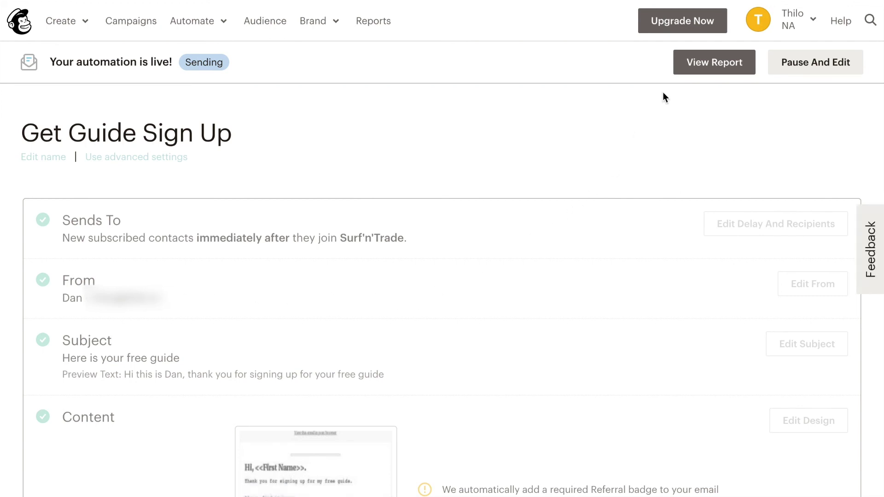
click(802, 64)
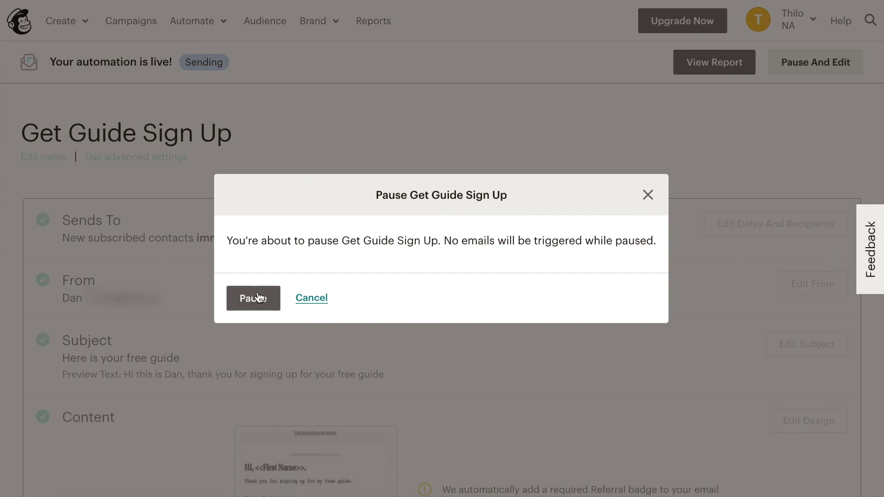
click(259, 297)
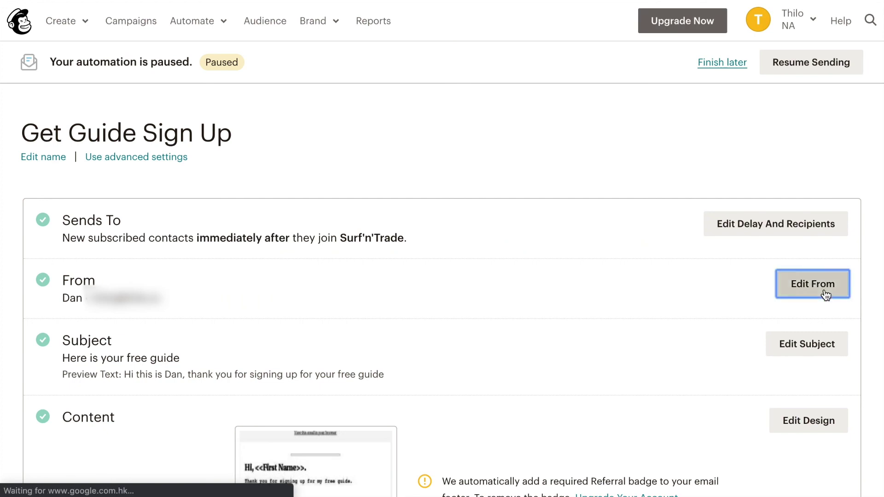
click(507, 351)
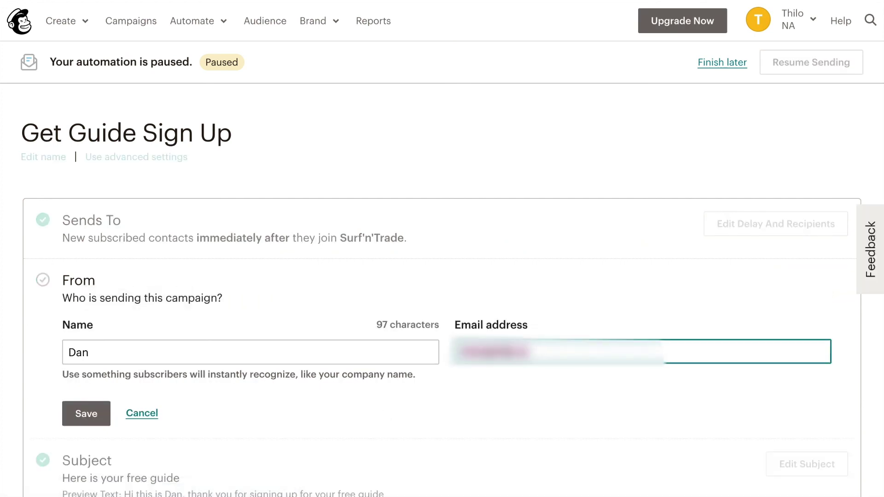
key(ctrl+a)
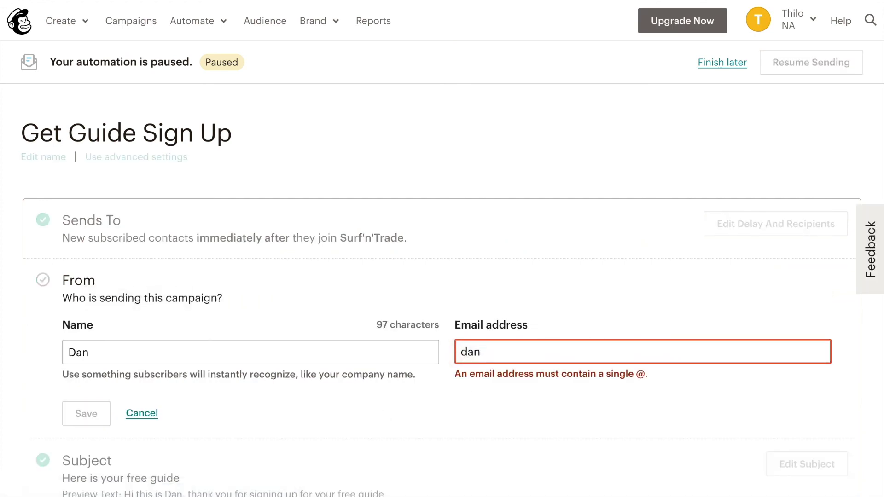
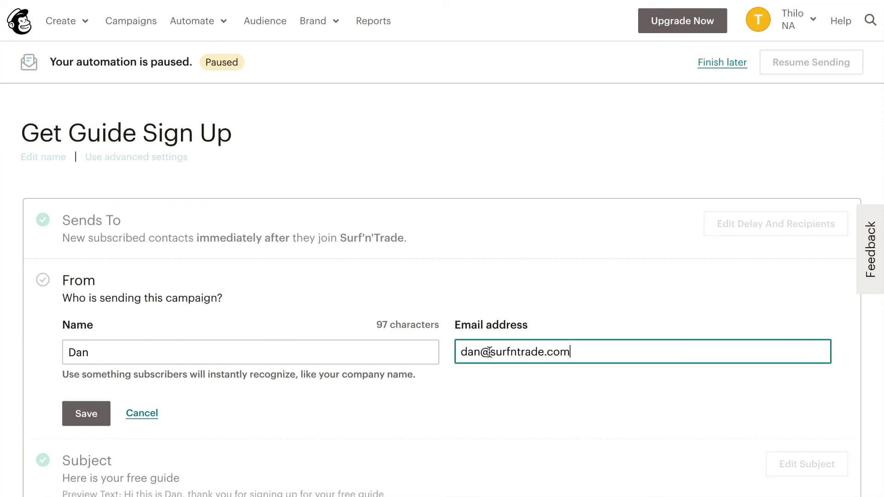
click(87, 420)
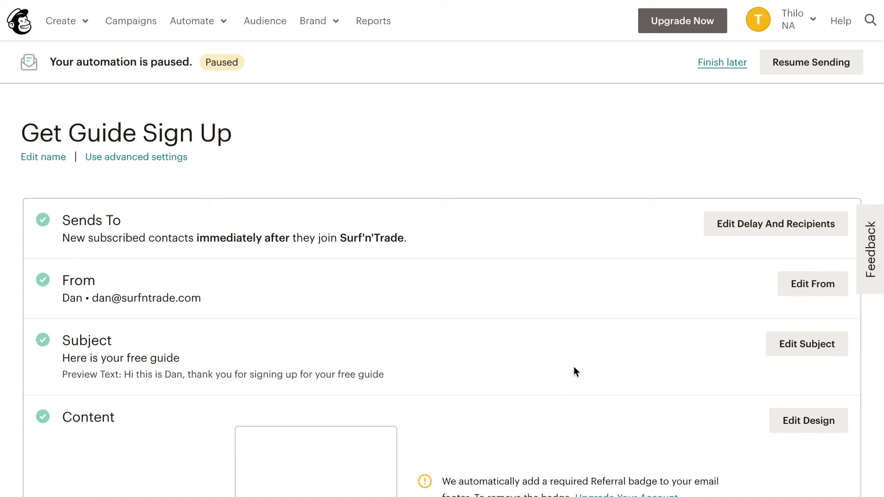
click(827, 72)
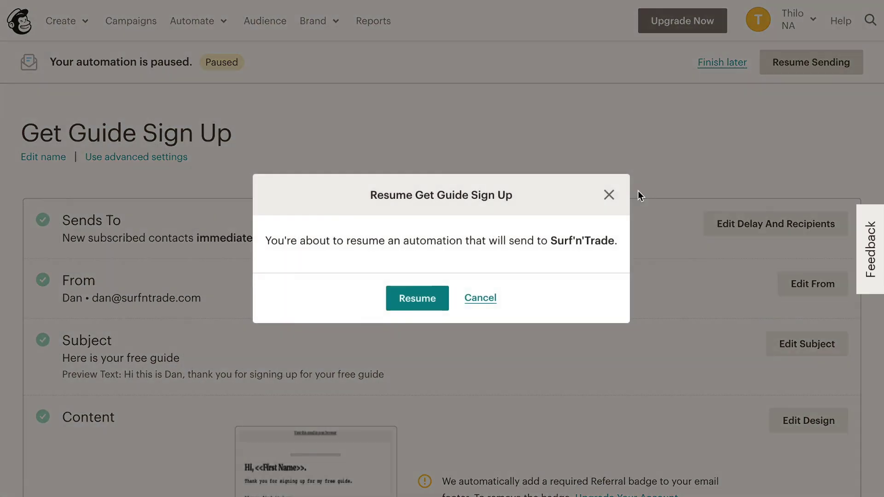
click(416, 305)
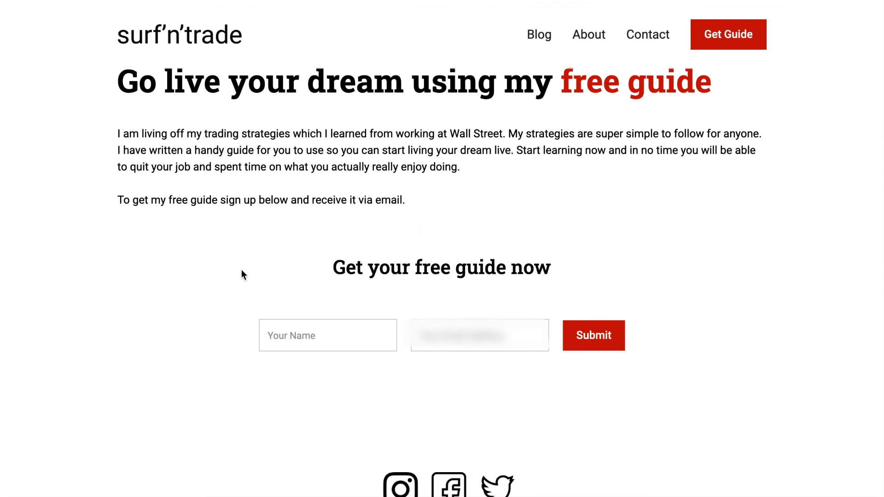
Step: Fill the free-guide signup form with a test name and e-mail address and submit it
click(328, 342)
text(Thilo)
key(Tab)
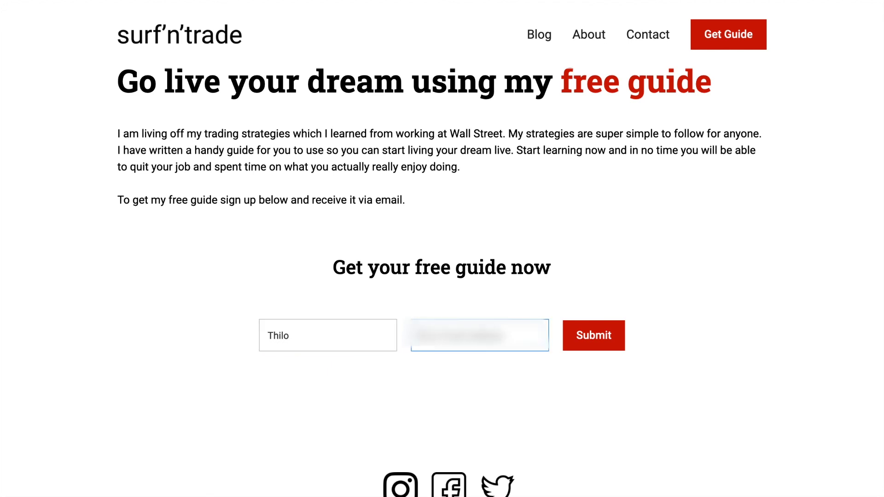
text(thilo@example)
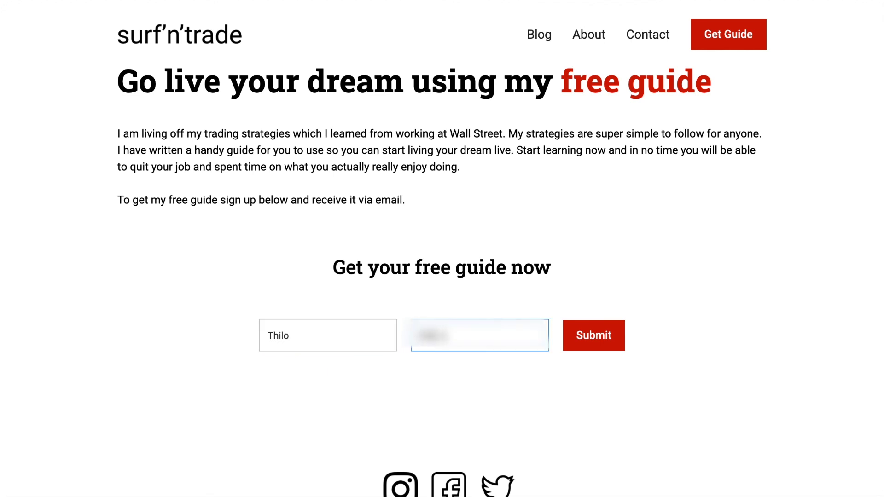
text(.com)
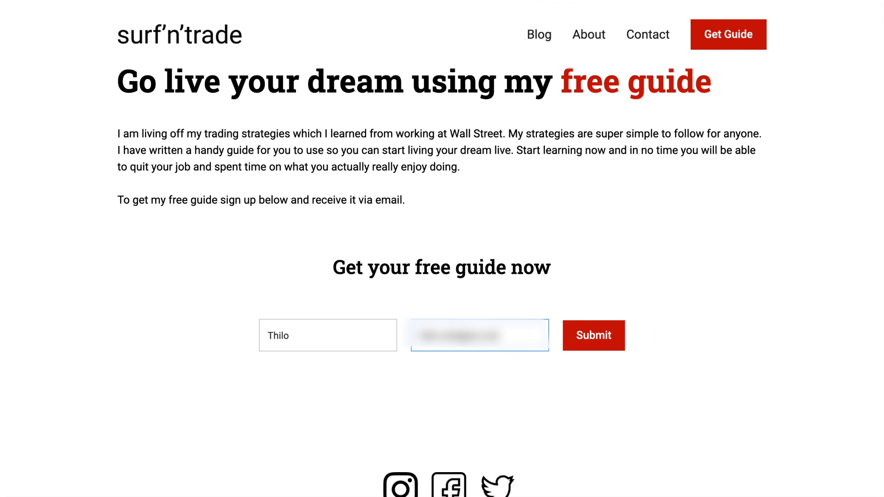
click(590, 345)
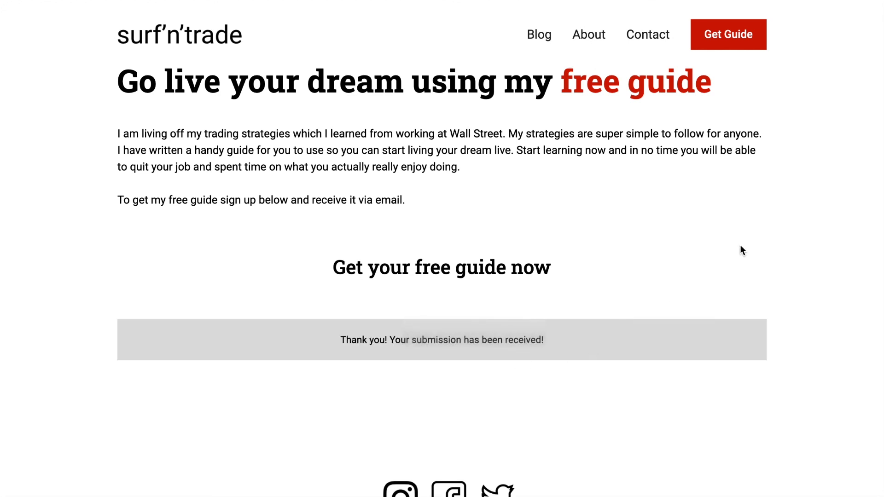